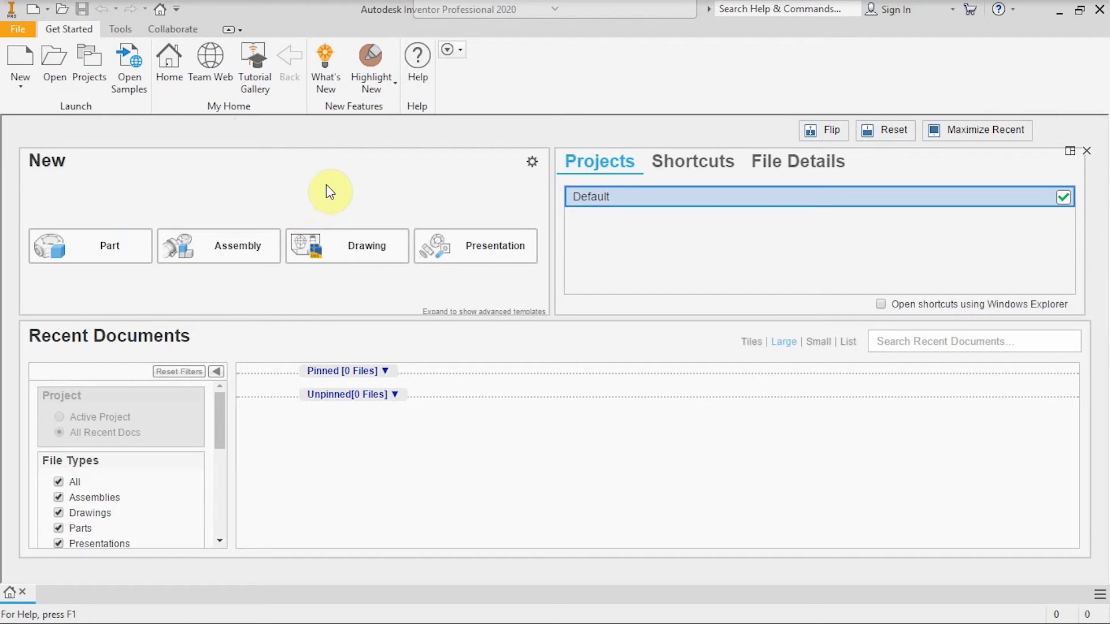
Step: Create a new part, Part1, from the Standard (in).ipt English template
click(19, 57)
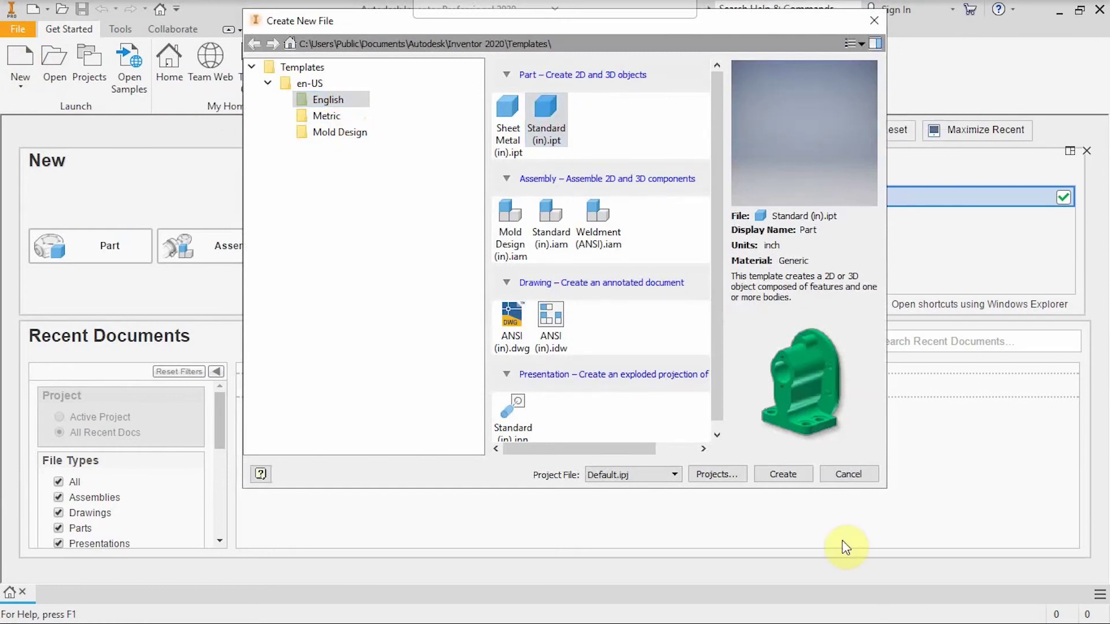
click(791, 475)
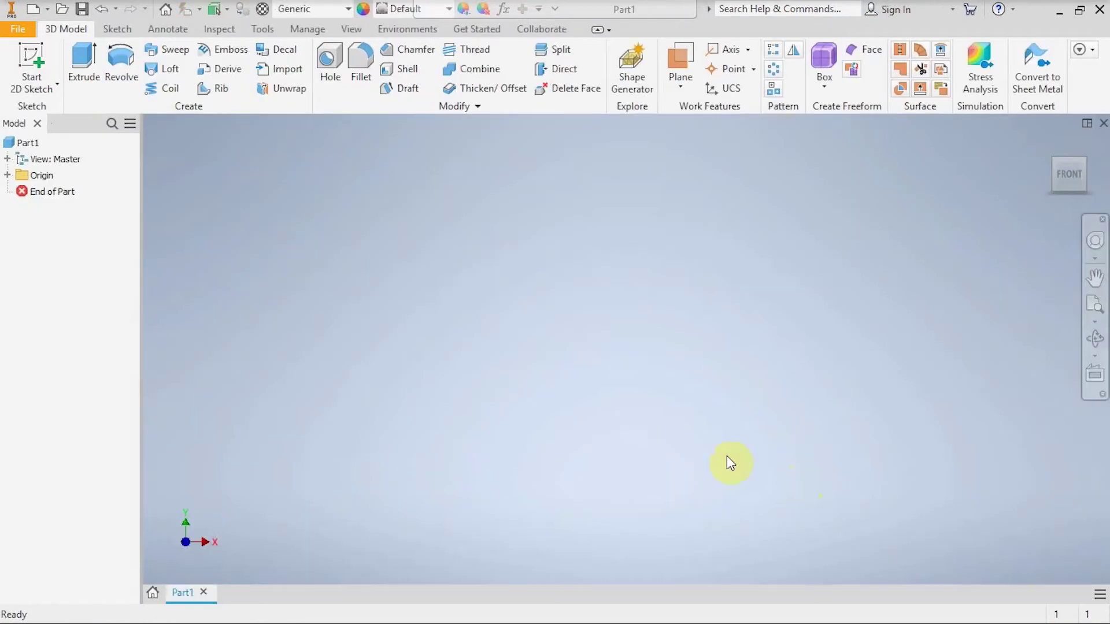
Step: Start a 2D sketch on the XY plane and anchor a rectangle's first corner at the origin
click(34, 53)
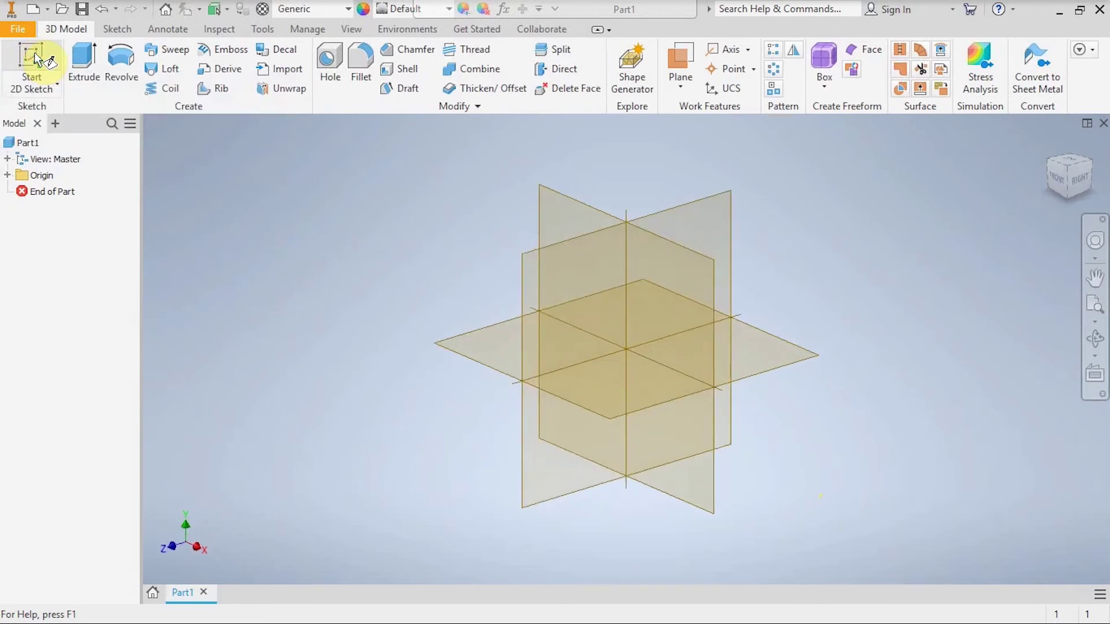
click(560, 212)
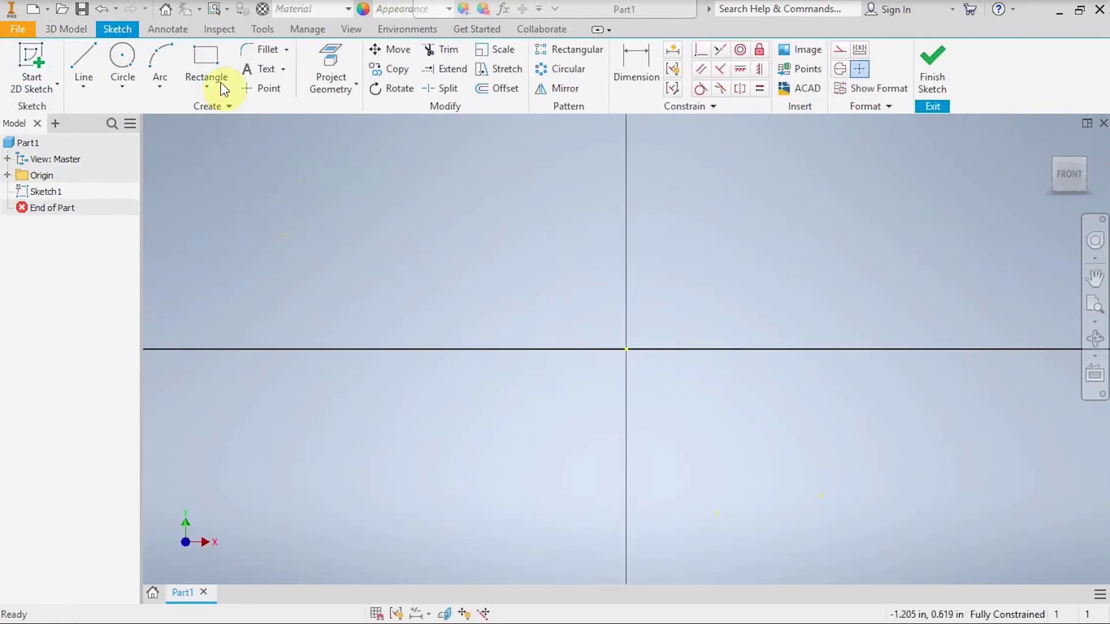
click(200, 60)
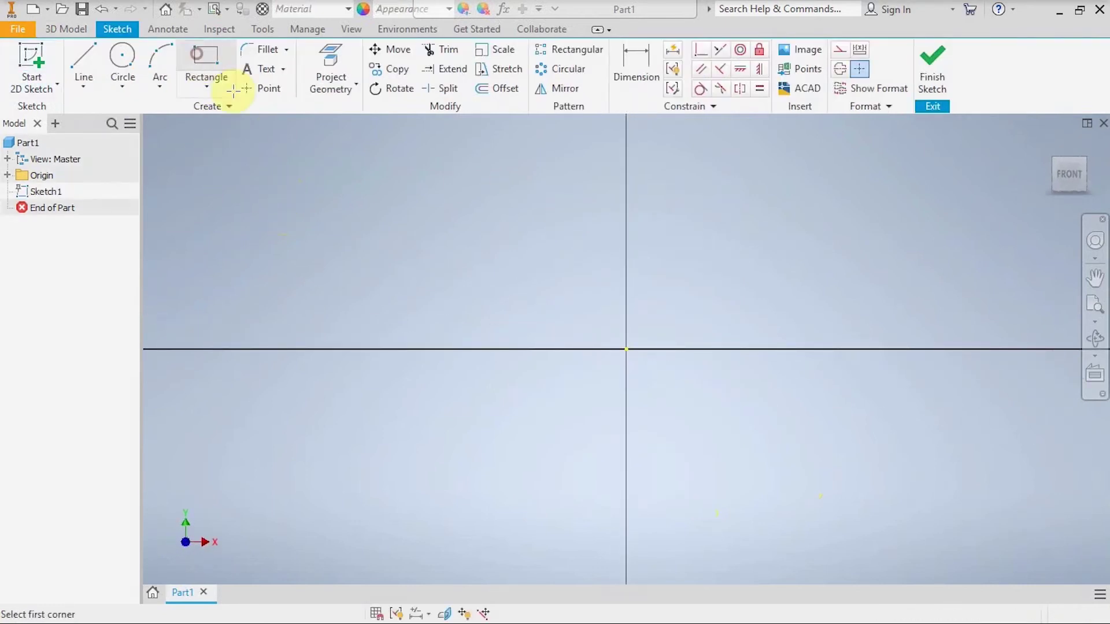
click(626, 350)
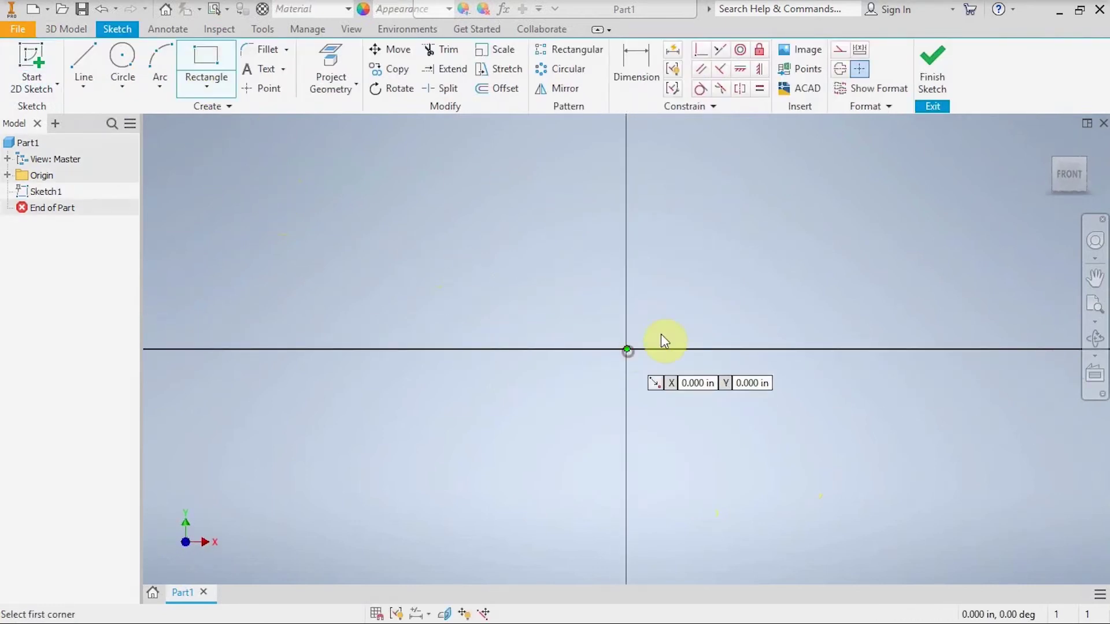
Step: Finish the rectangle and dimension its bottom edge to 2 in
click(787, 225)
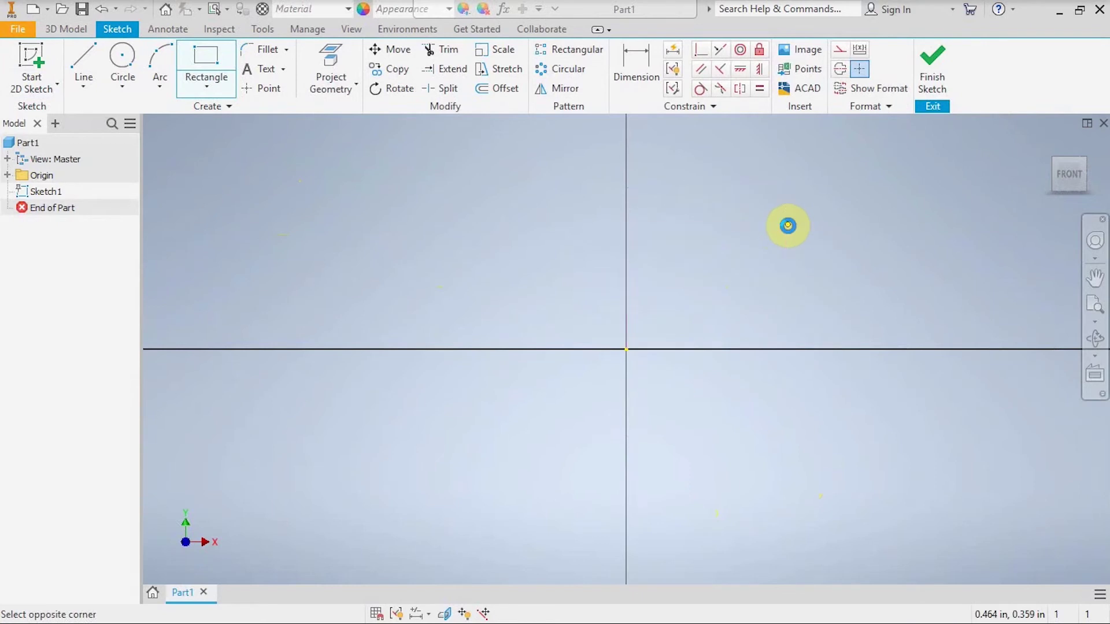
click(644, 74)
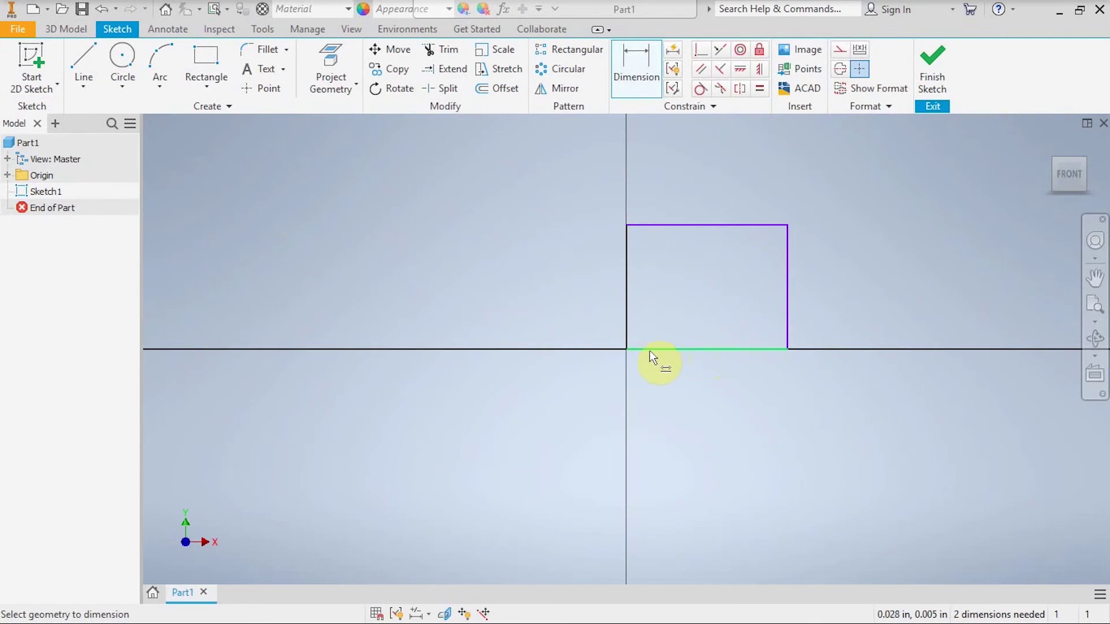
click(711, 349)
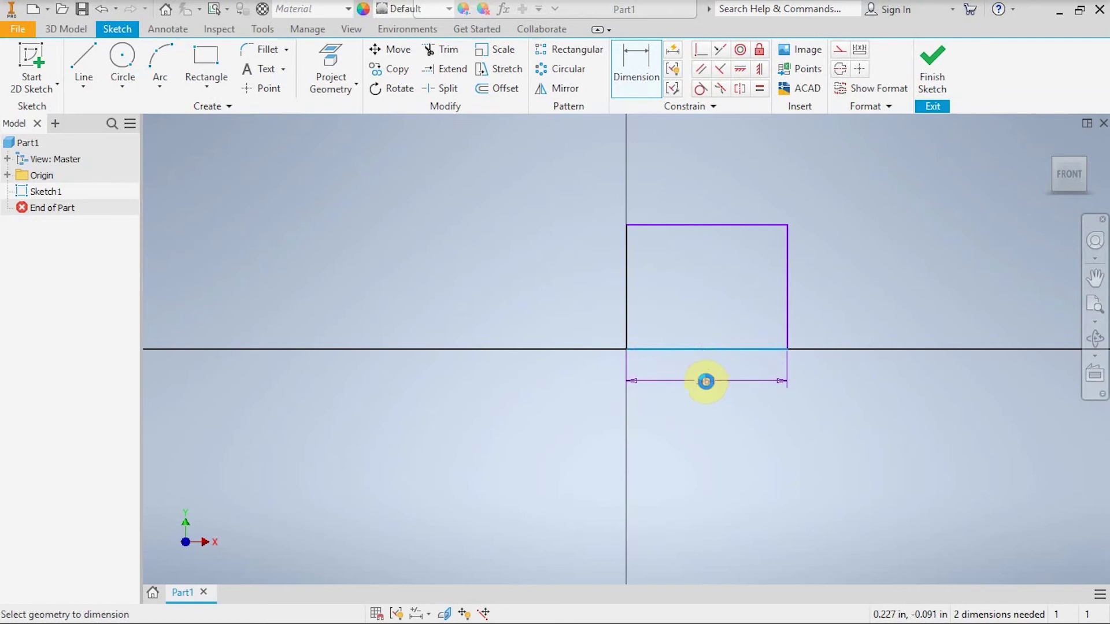
click(709, 385)
text(2)
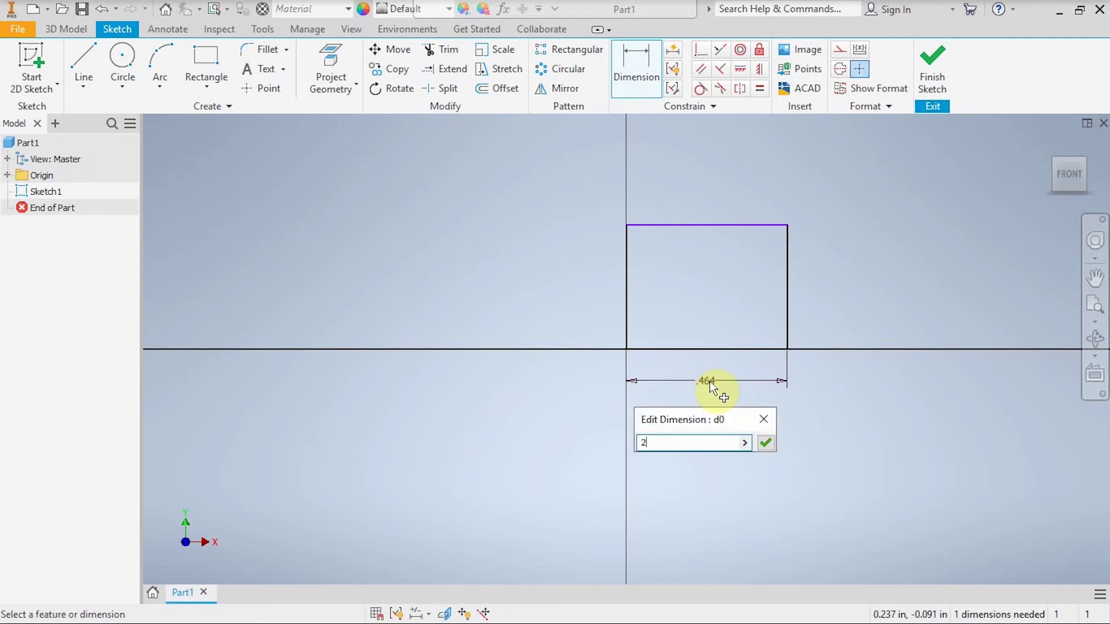
click(765, 443)
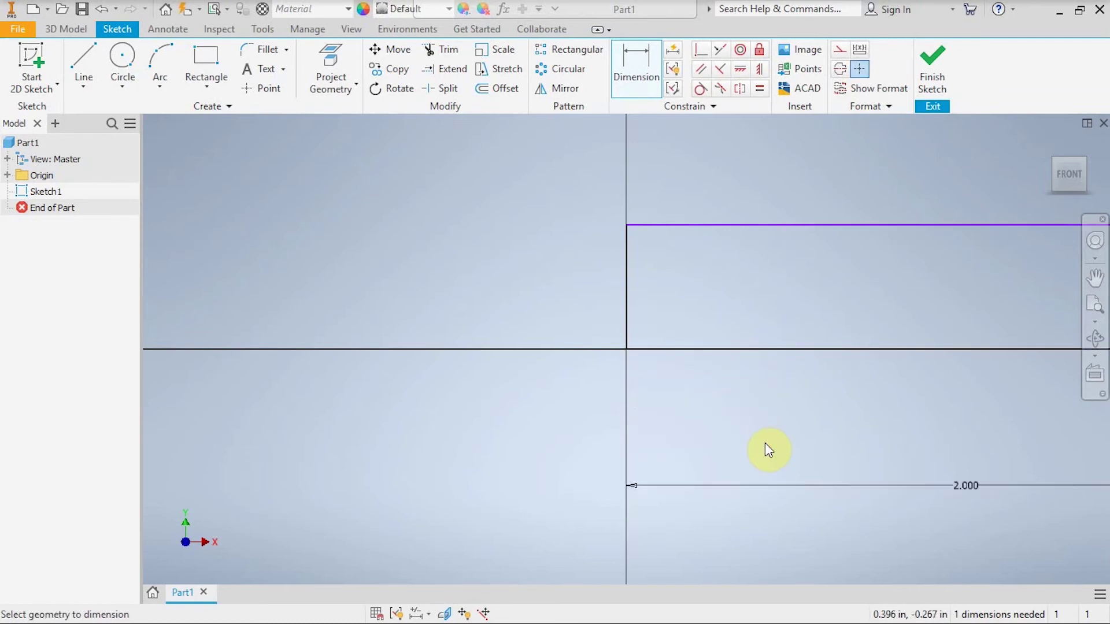
click(1068, 183)
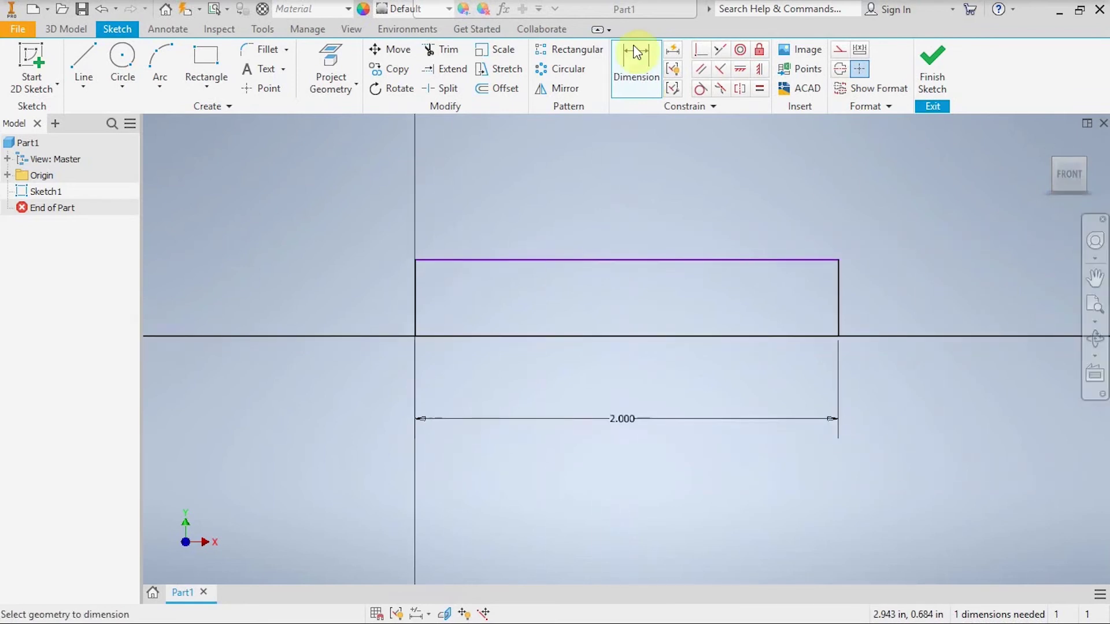
Step: Dimension the rectangle's left edge to 2 in, fully constraining the square
click(414, 289)
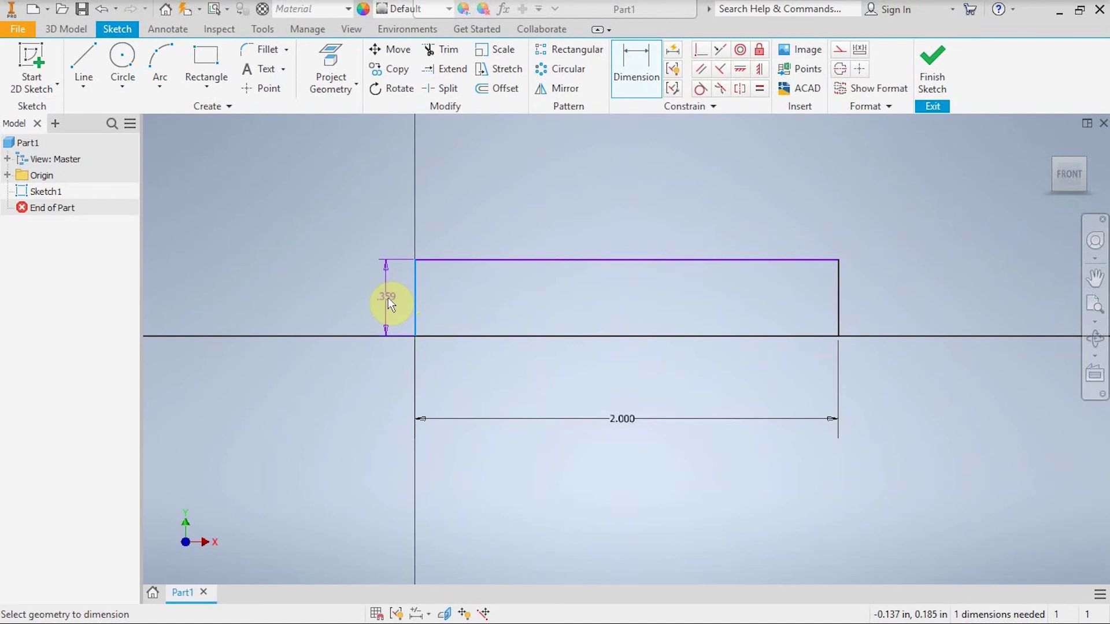
click(388, 301)
text(2)
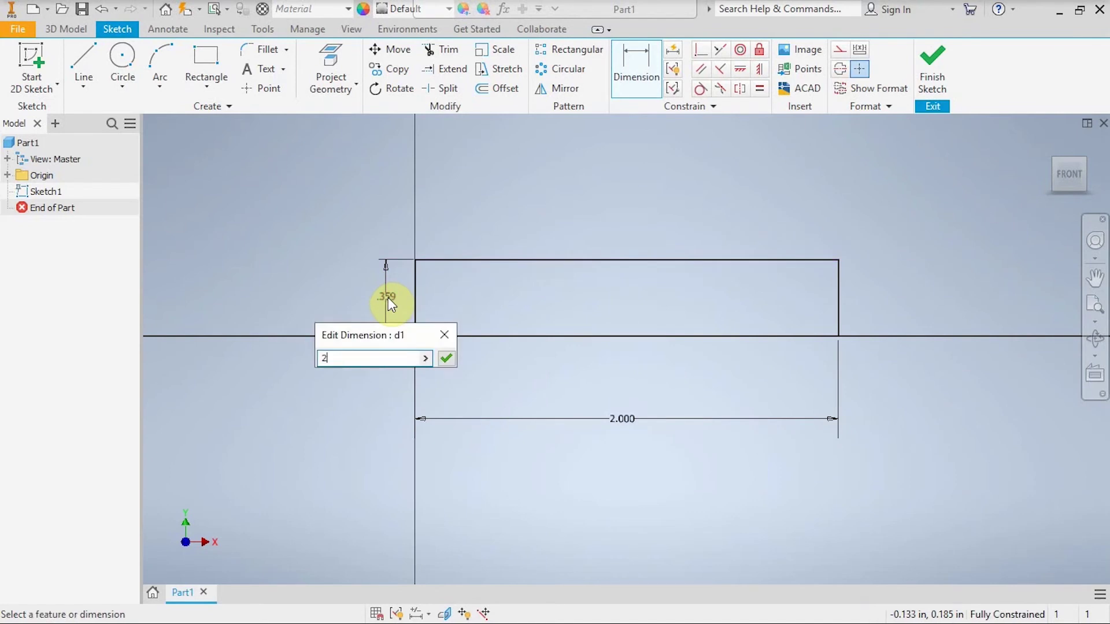
click(447, 359)
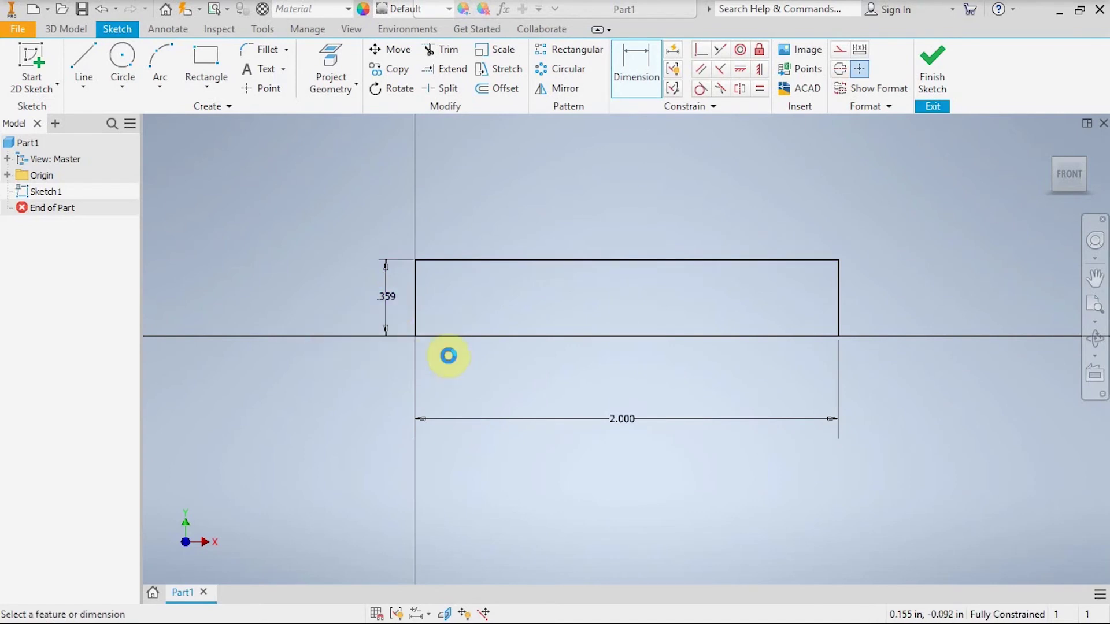
click(1066, 173)
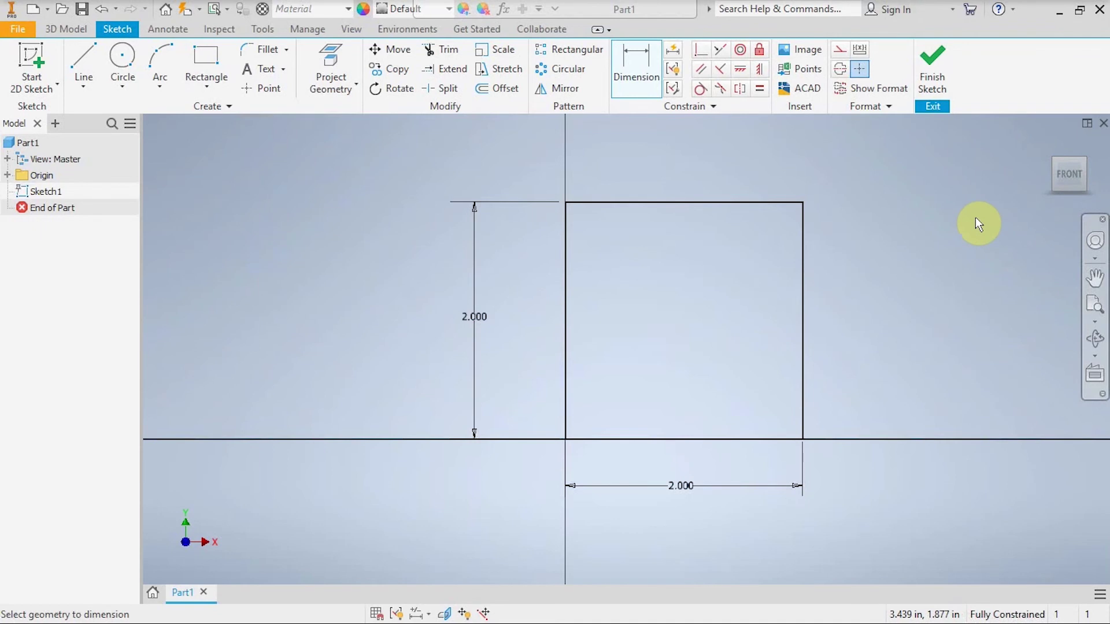
Step: Extrude the square sketch with Distance A of 2 in, creating Extrusion1
key(F6)
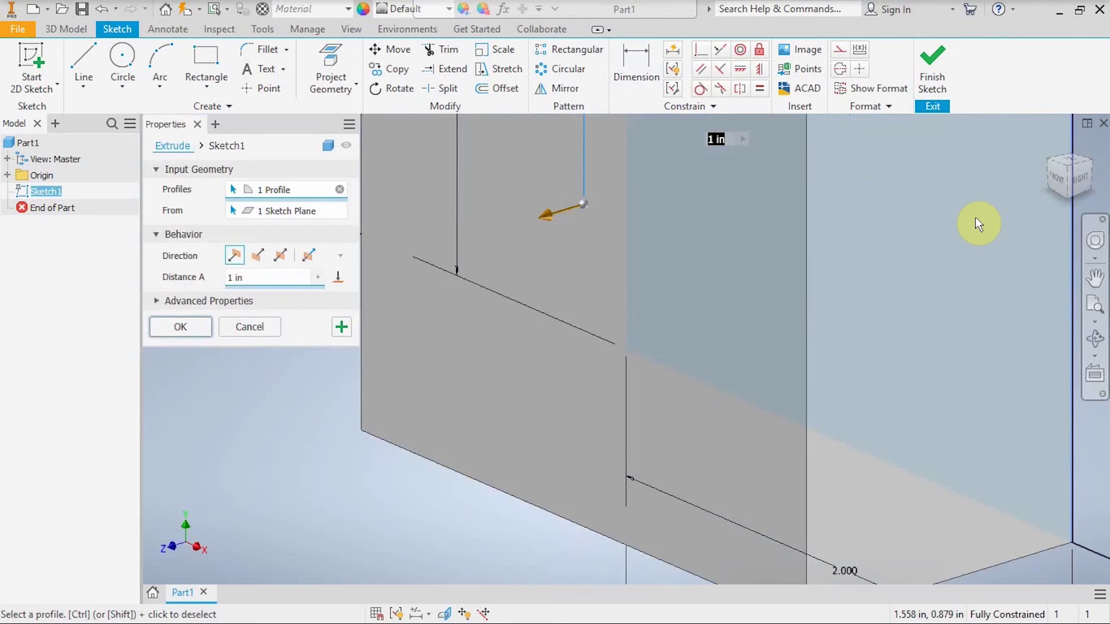
click(1068, 168)
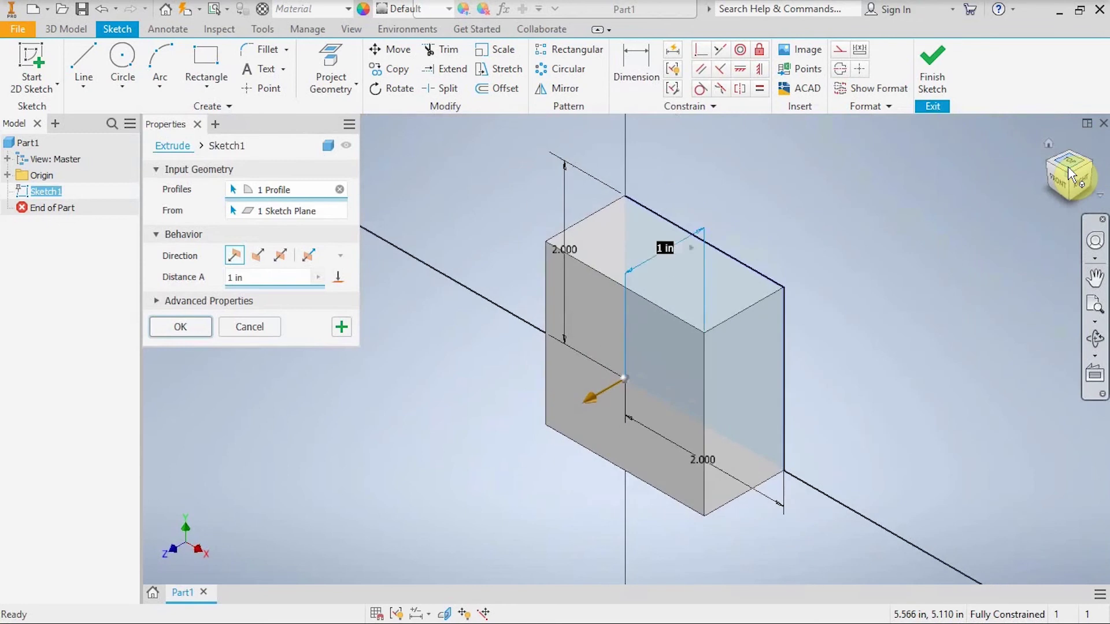
click(234, 279)
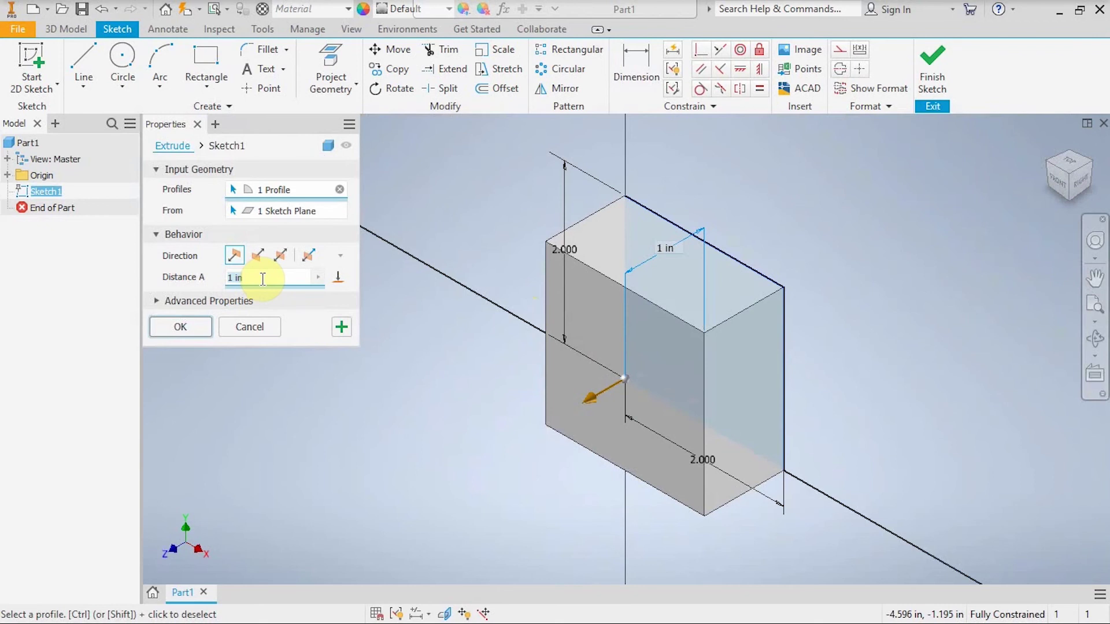
text(2)
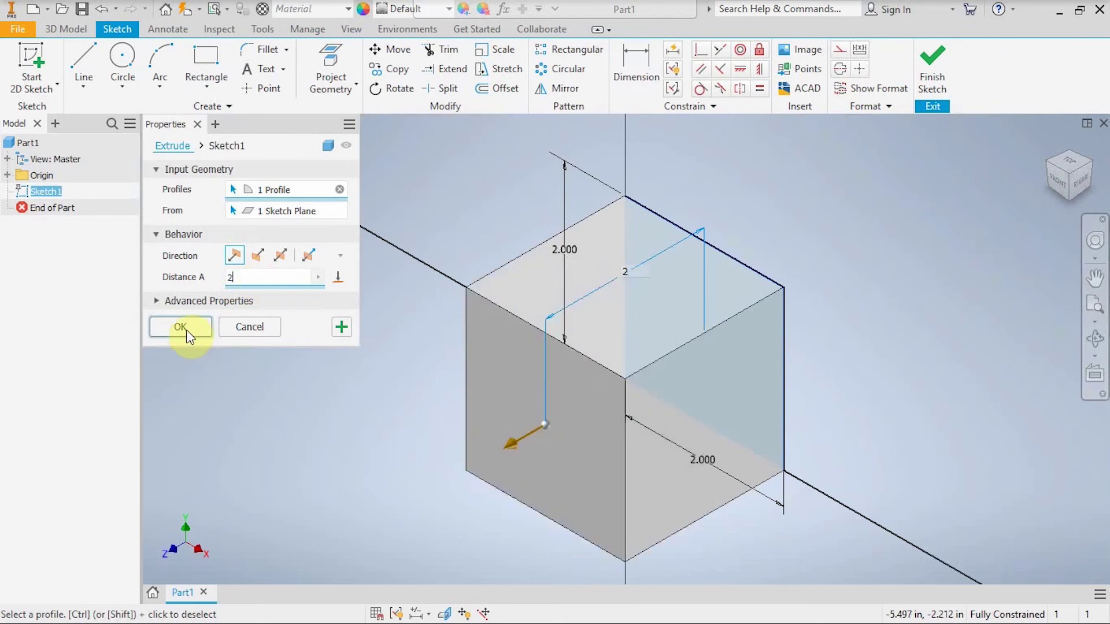
click(184, 328)
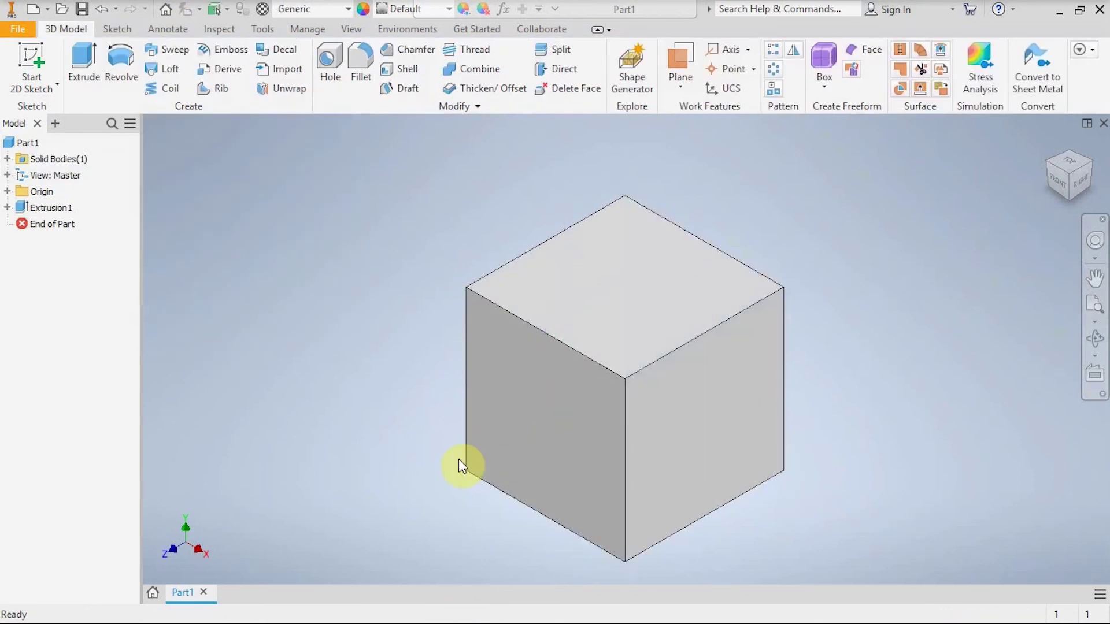
Step: Orbit the cube with the ViewCube to view it from another side
drag(1070, 181, 559, 389)
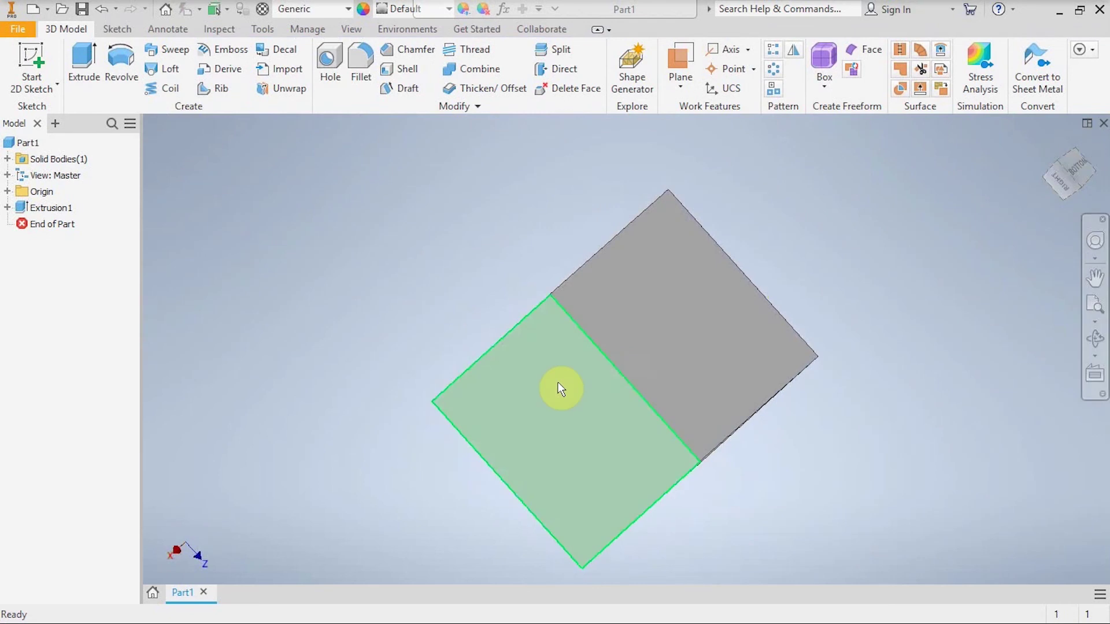
Step: Open Save As and navigate to the My Drive folder in Google Drive
click(82, 10)
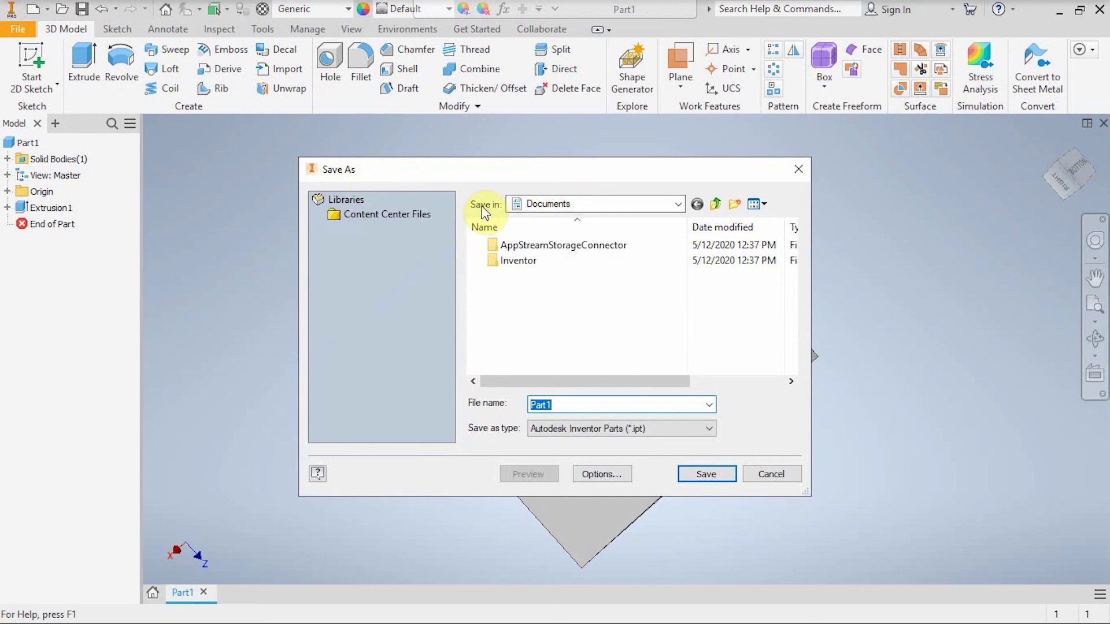
click(680, 206)
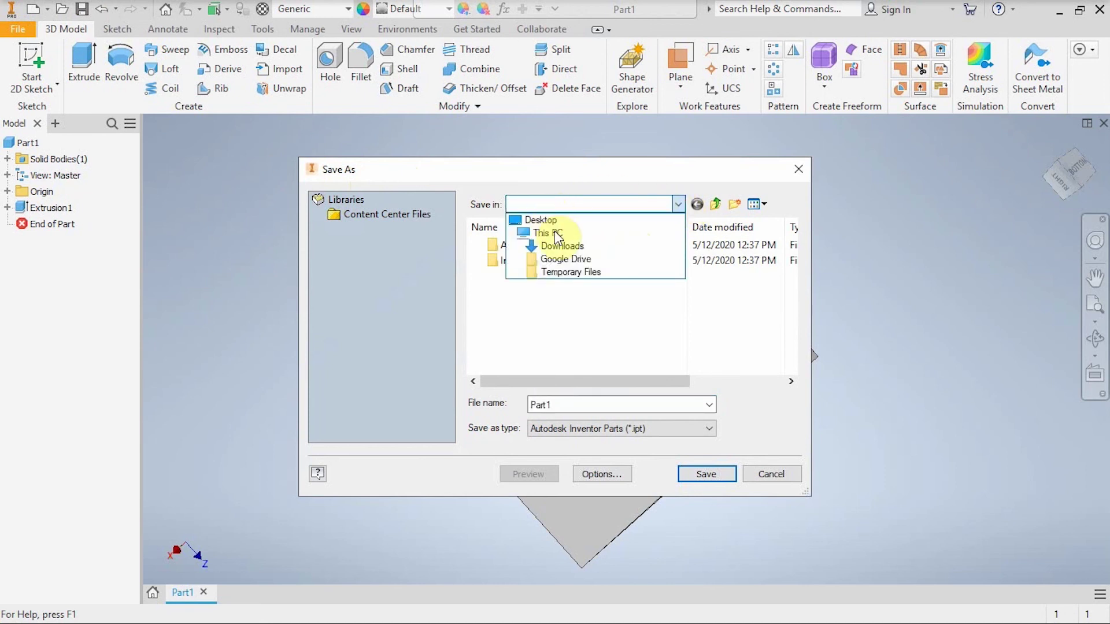
click(585, 258)
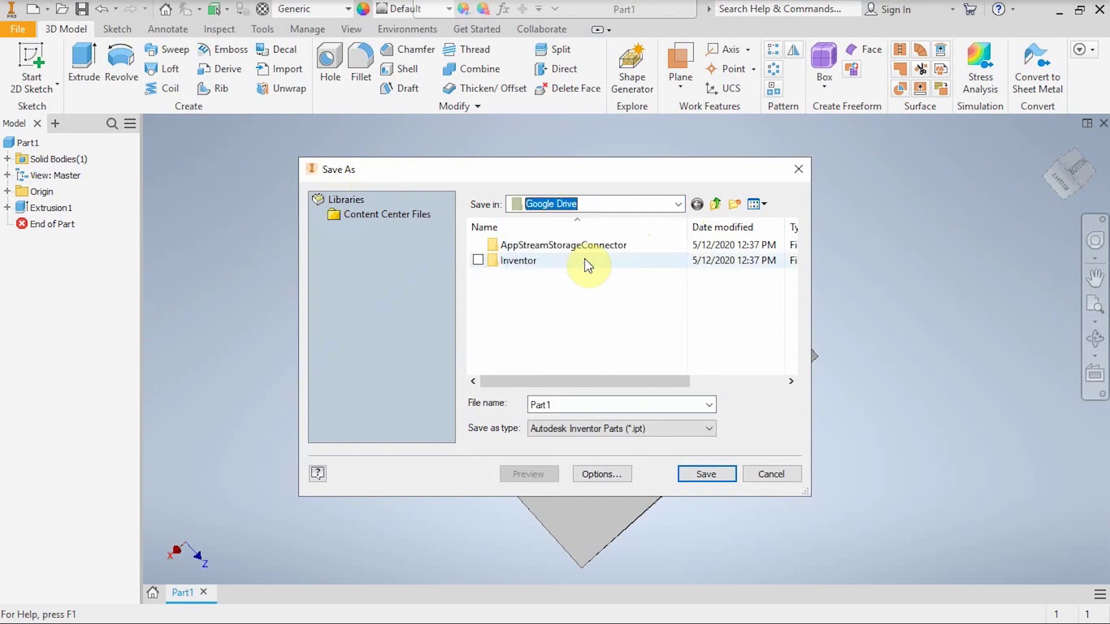
click(541, 246)
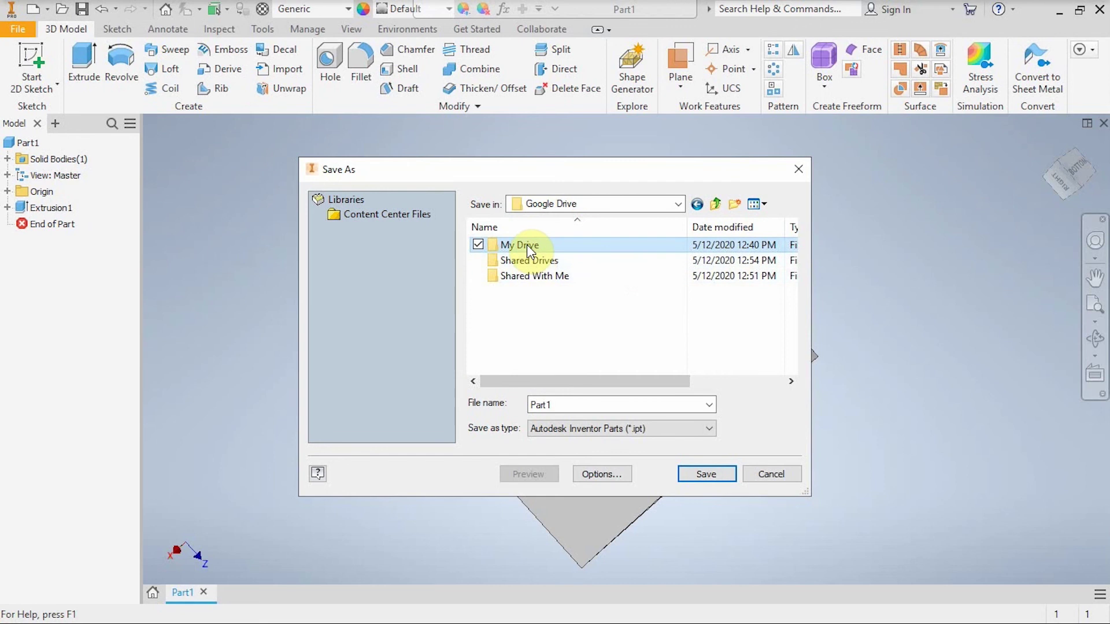
double_click(526, 245)
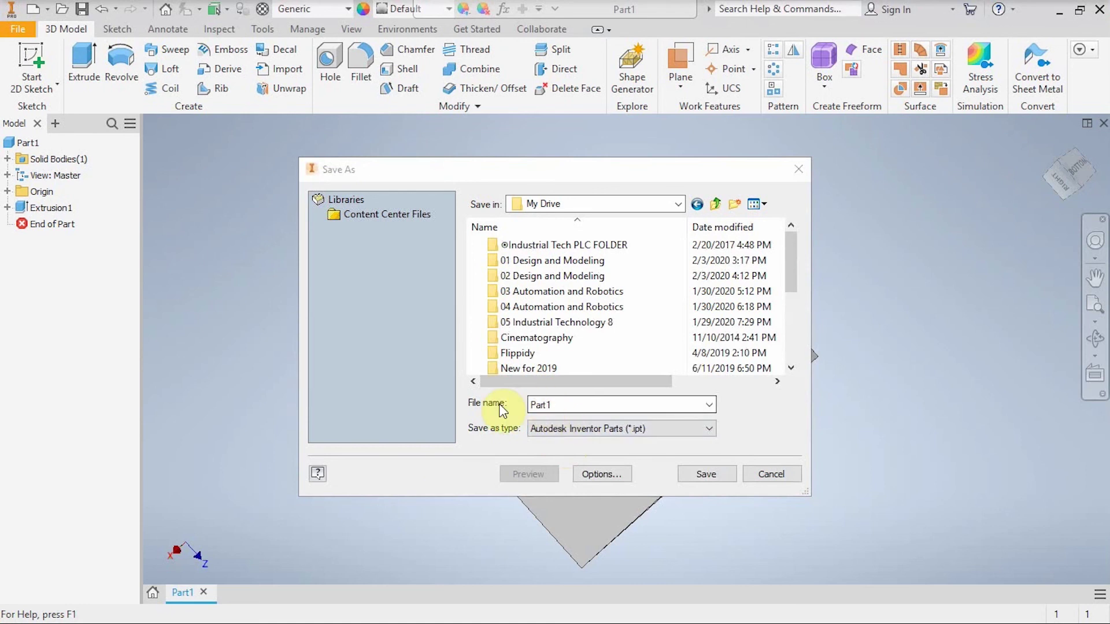
Step: Save the part in My Drive as '2 inch cube for practice'
click(548, 405)
key(BackSpace)
double_click(548, 404)
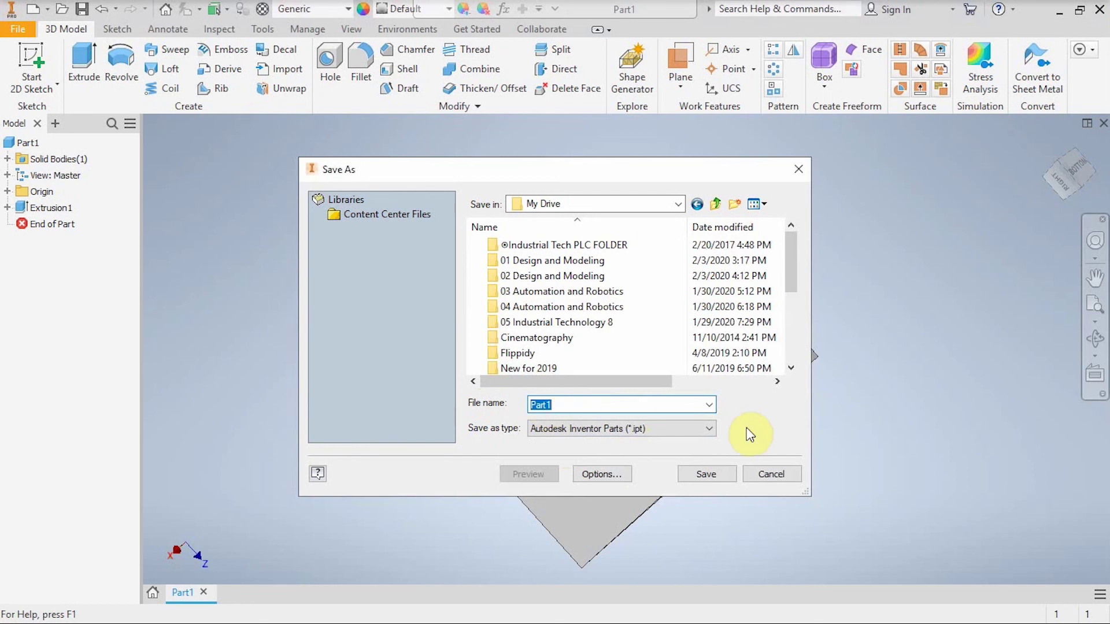
text(2 inch cube for practice)
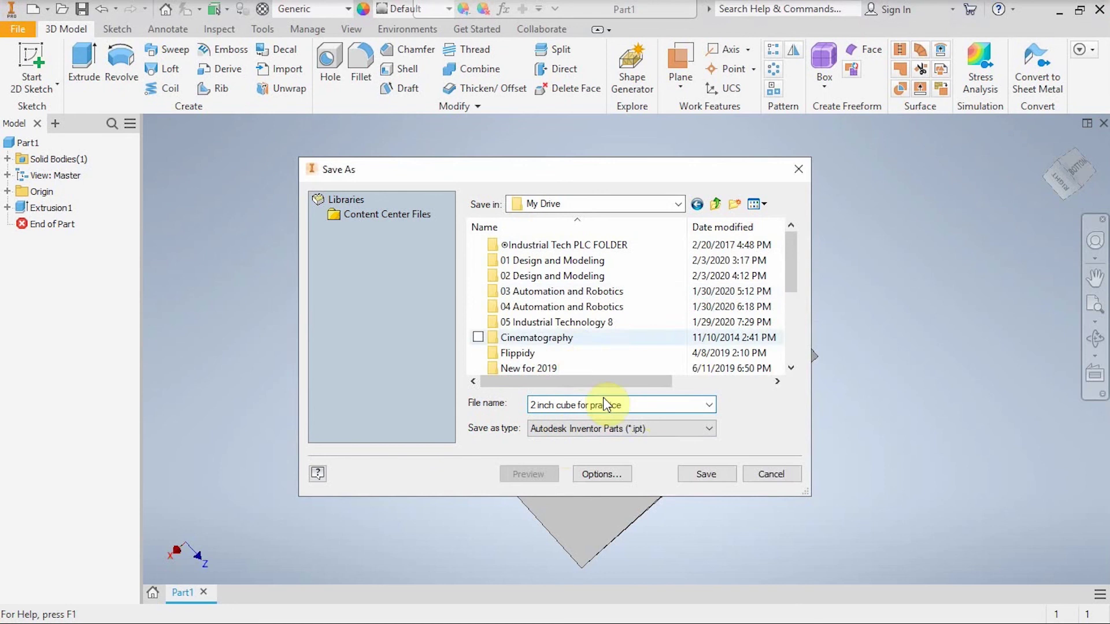
click(709, 476)
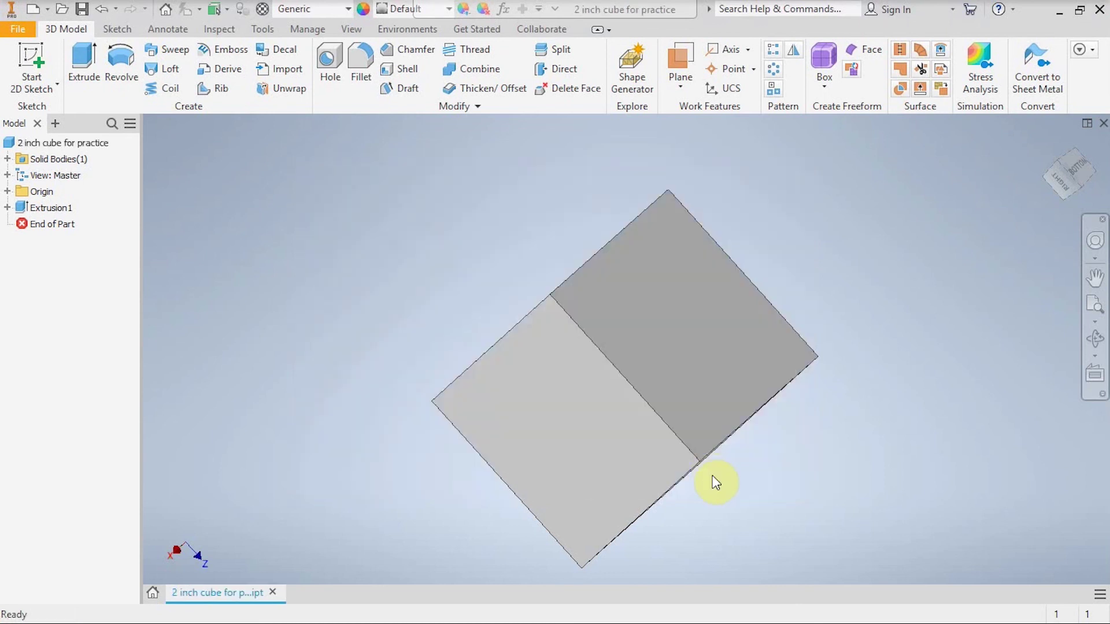